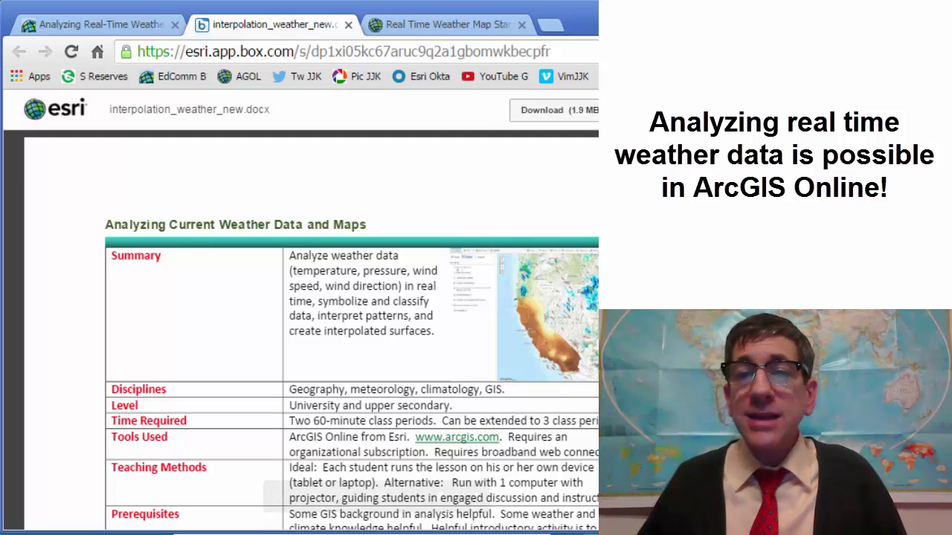
Scroll the Box lesson preview down to page 4, showing steps 10 (wind patterns) and 11
scroll(350, 327, "down", 5)
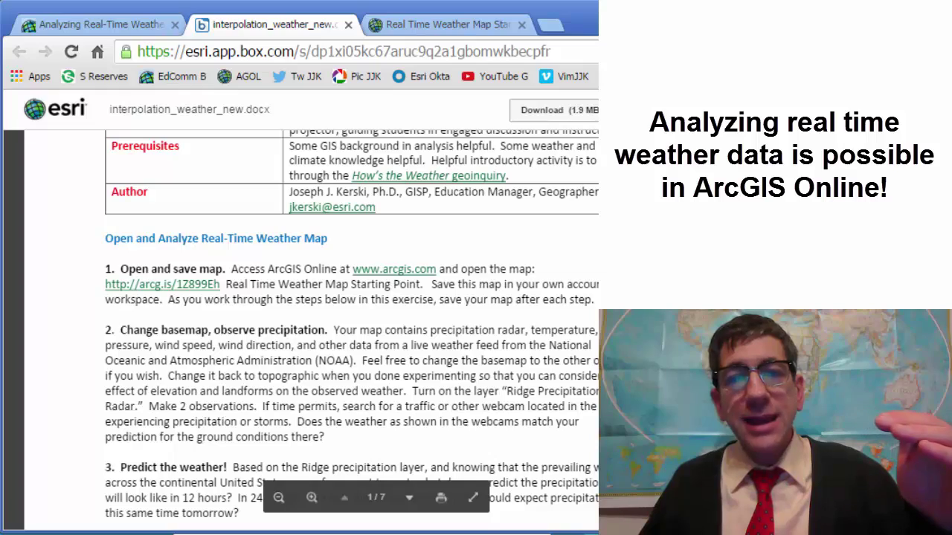
scroll(312, 328, "down", 5)
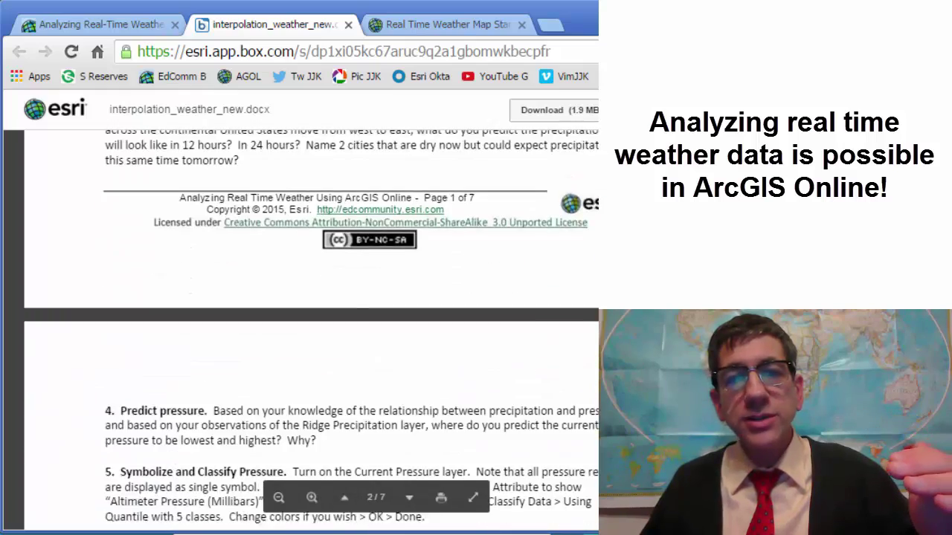
scroll(313, 327, "down", 6)
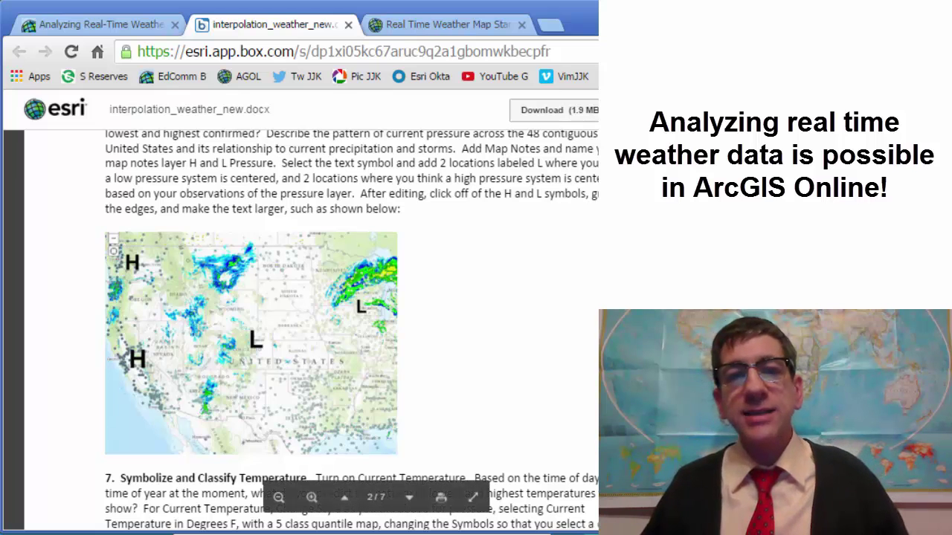
scroll(312, 327, "down", 4)
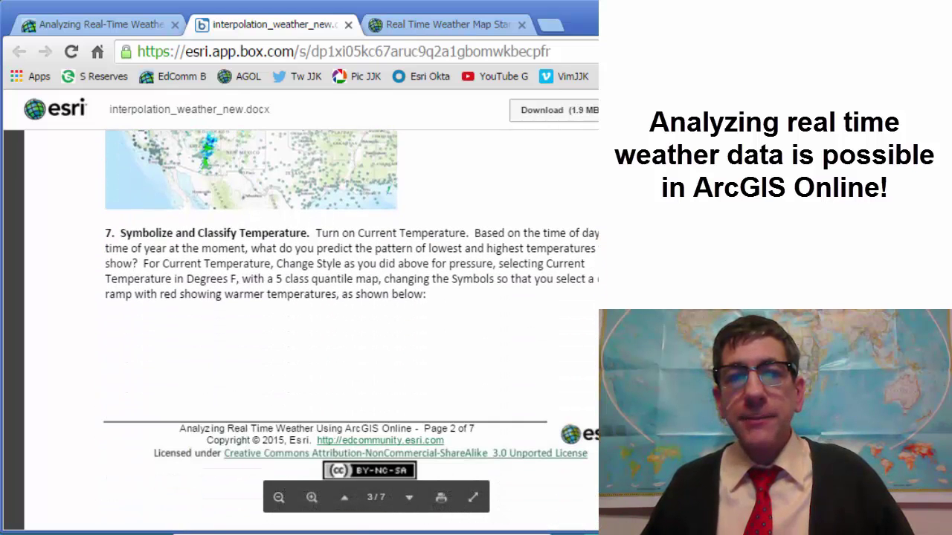
scroll(312, 327, "down", 5)
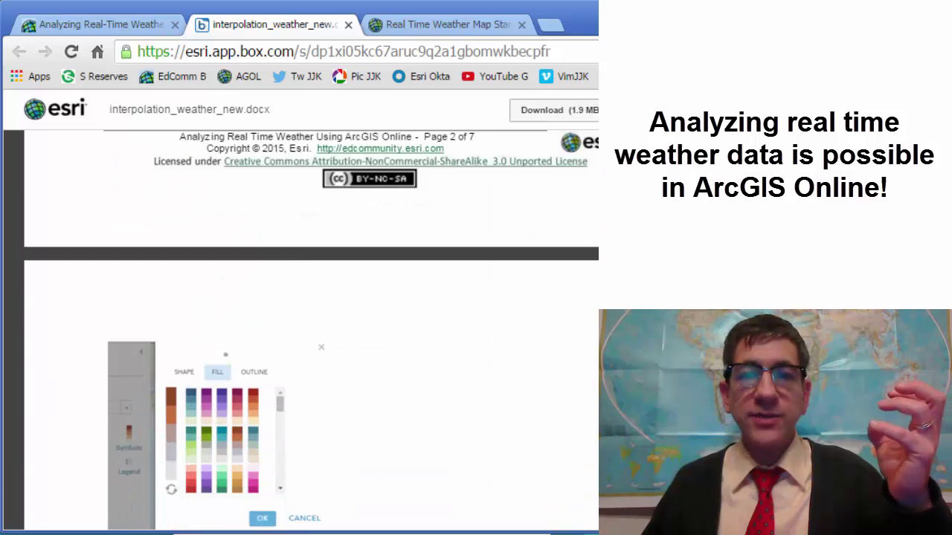
scroll(312, 327, "down", 5)
scroll(313, 327, "up", 1)
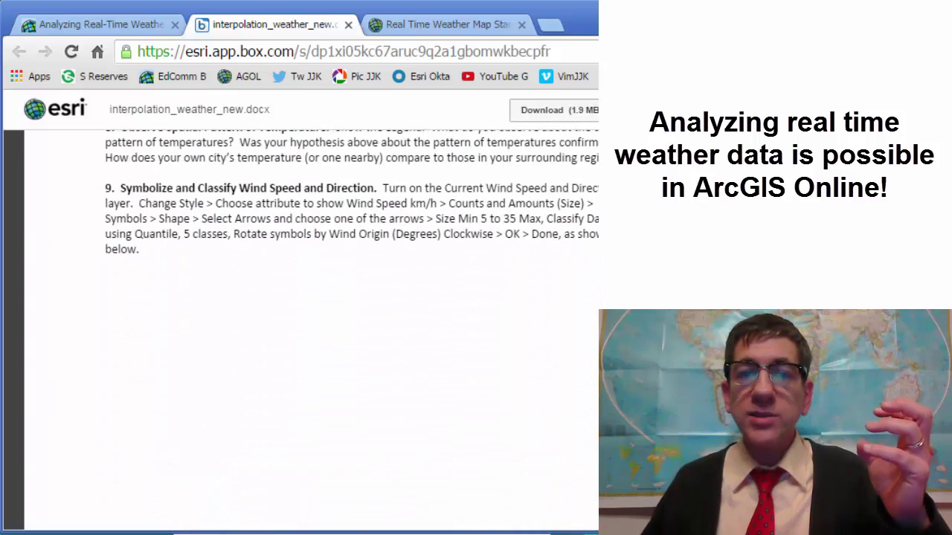
scroll(312, 327, "down", 4)
scroll(313, 327, "down", 10)
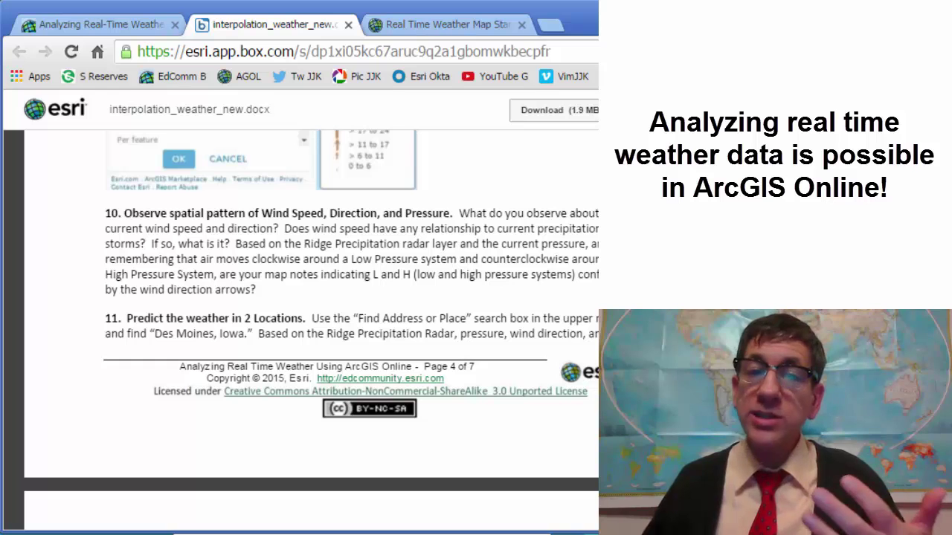
Scroll through pages 5–7 to step 17 'Write your own question!', then return to page 1's summary table
scroll(312, 327, "down", 7)
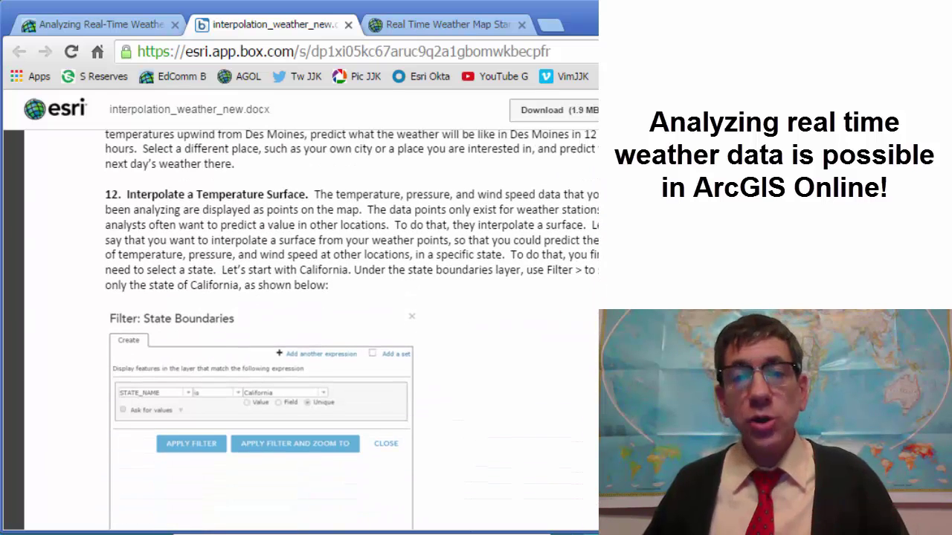
scroll(313, 327, "down", 4)
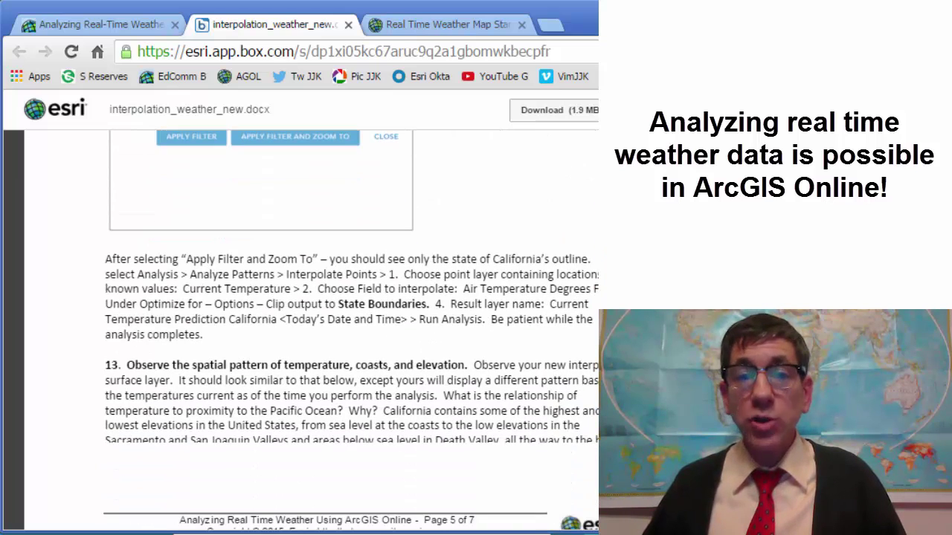
scroll(312, 327, "down", 8)
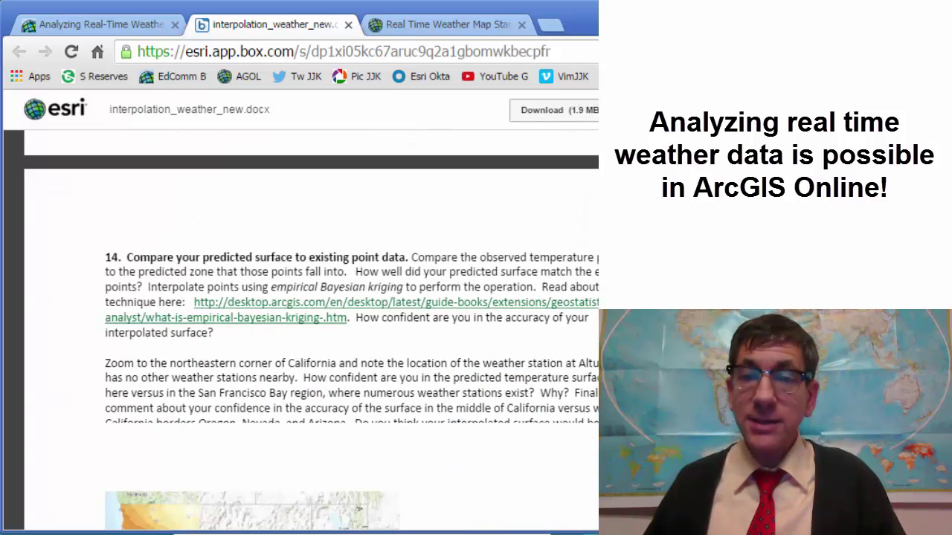
scroll(313, 327, "down", 6)
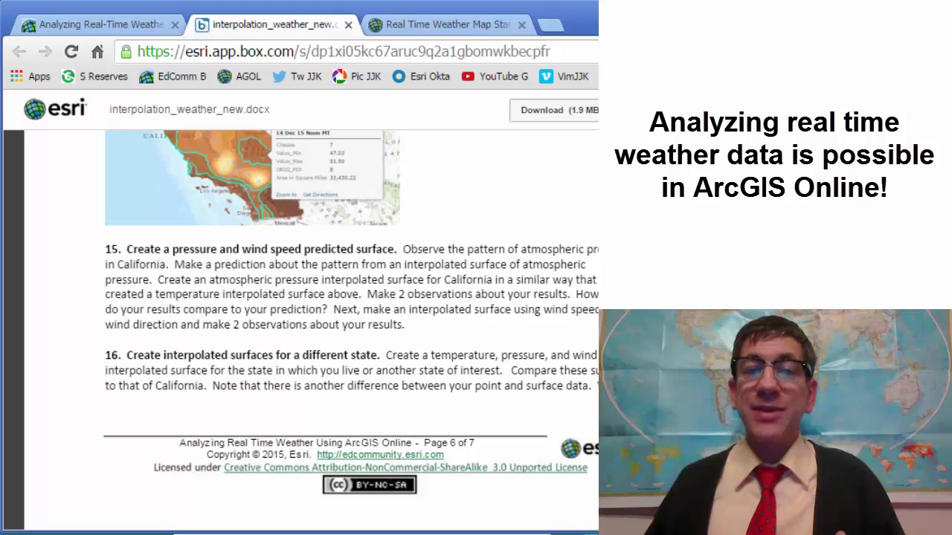
scroll(311, 318, "down", 5)
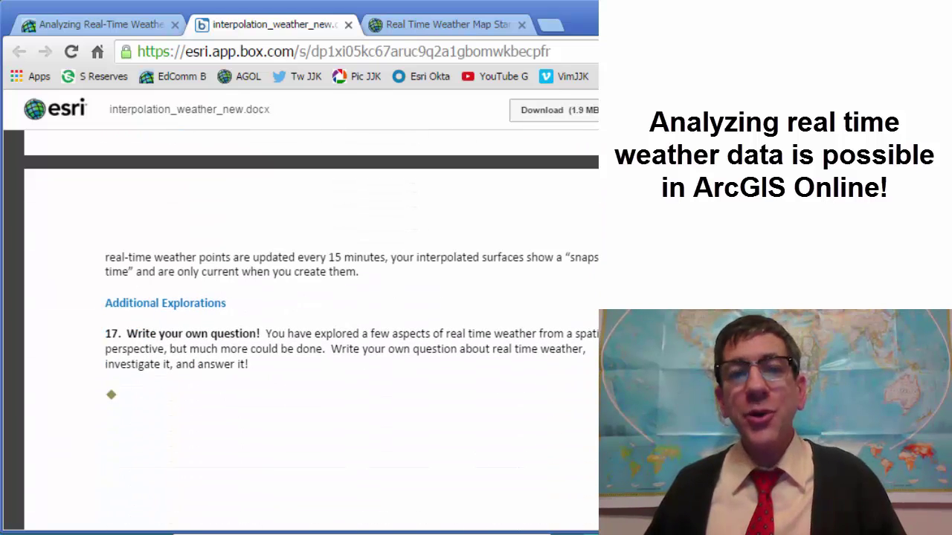
scroll(312, 335, "down", 5)
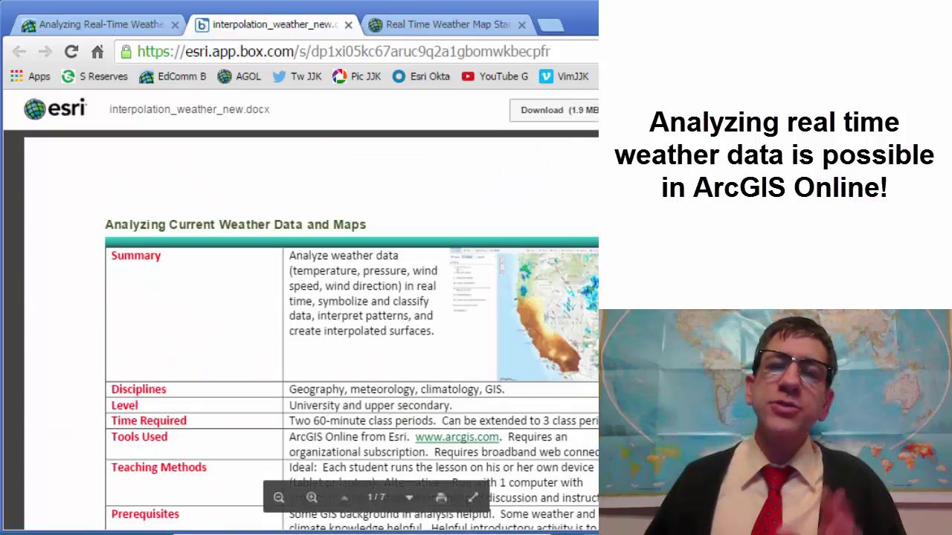
In the Real Time Weather Map, keep the precipitation radar off, show Current Temperature, and list bookmarks
left_click(463, 25)
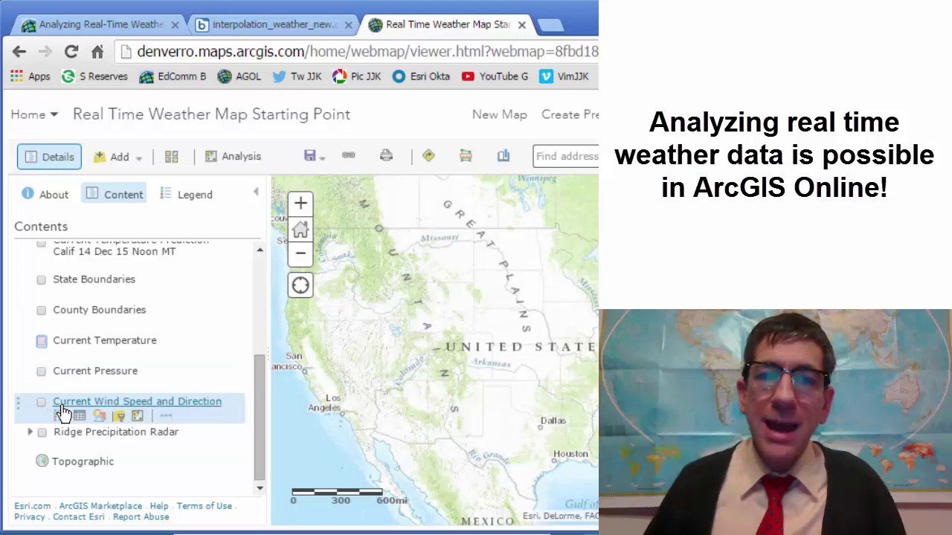
left_click(36, 432)
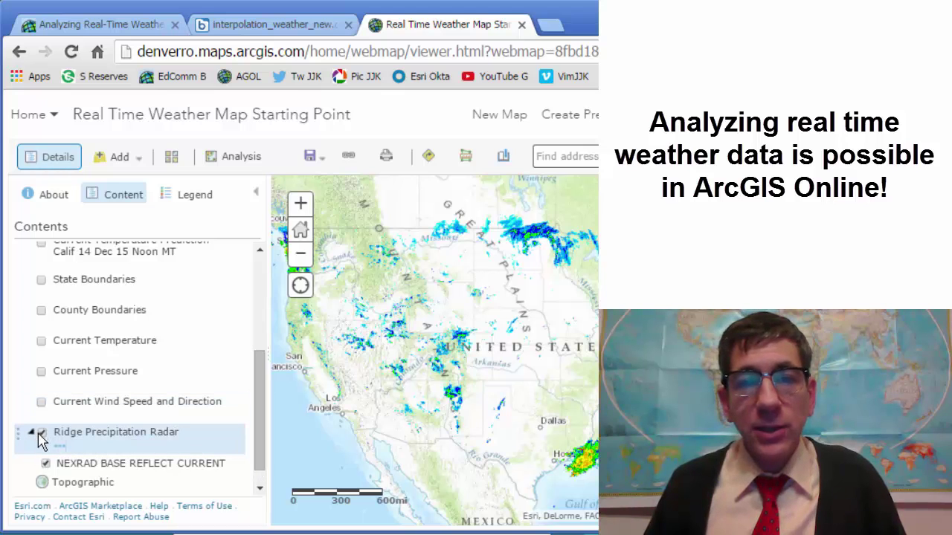
left_click(42, 432)
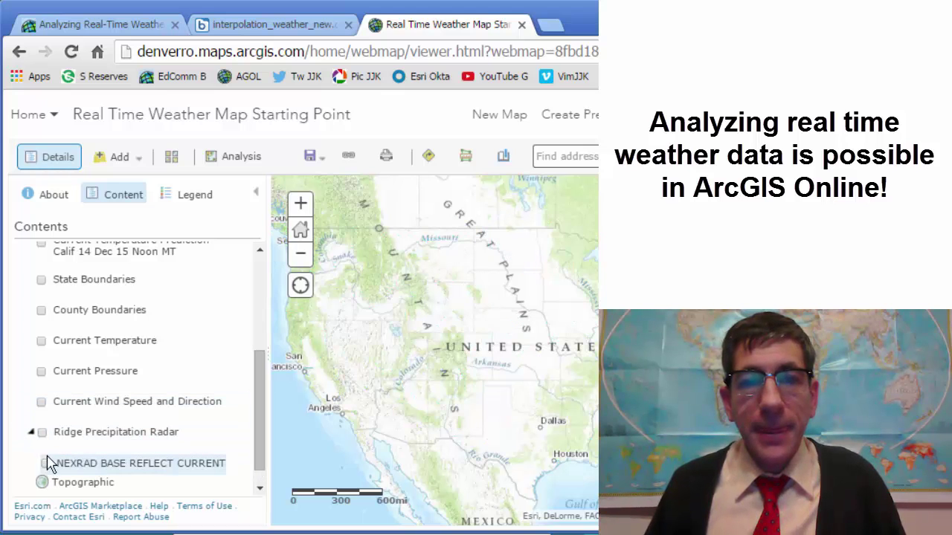
left_click(41, 341)
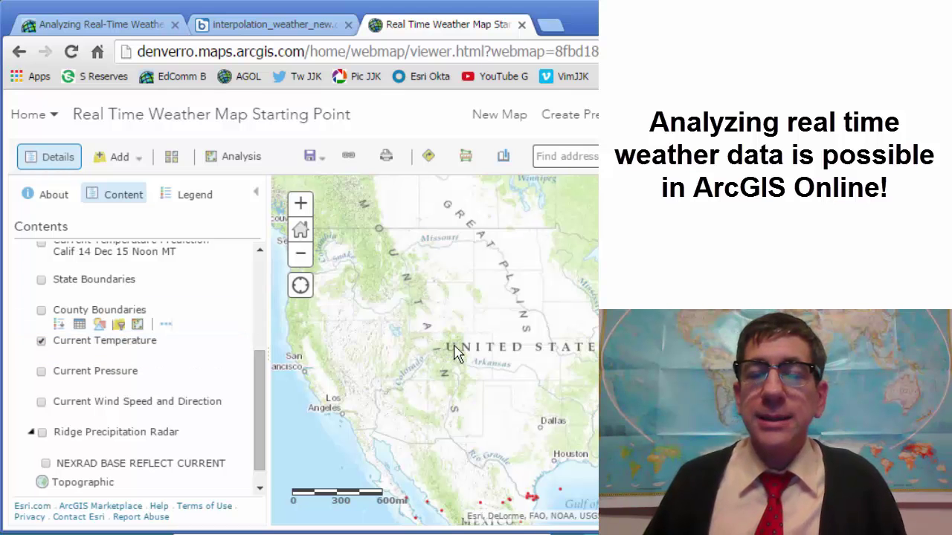
left_click(505, 160)
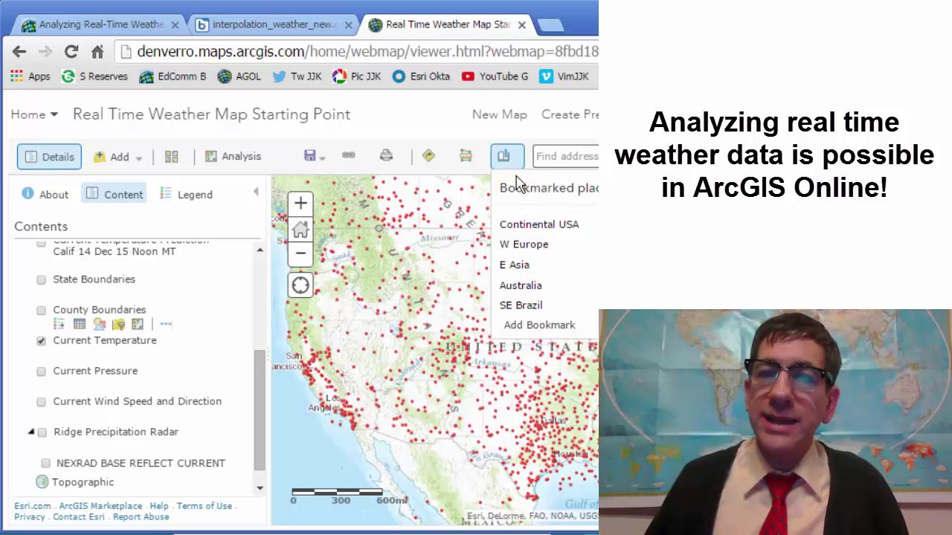
Jump to the W Europe bookmark, pan east to the Caspian region, then return to Continental USA
left_click(524, 245)
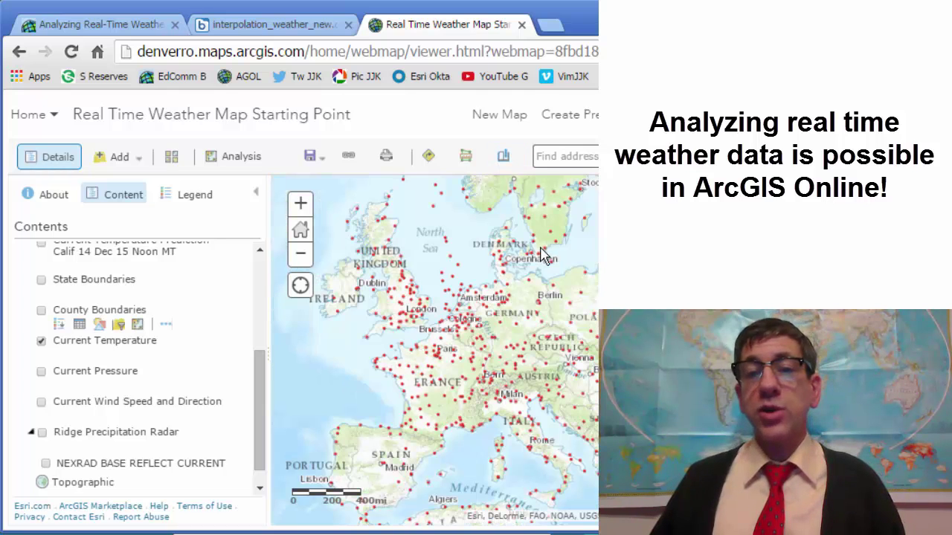
left_click_drag(588, 349, 480, 345)
left_click_drag(584, 340, 439, 344)
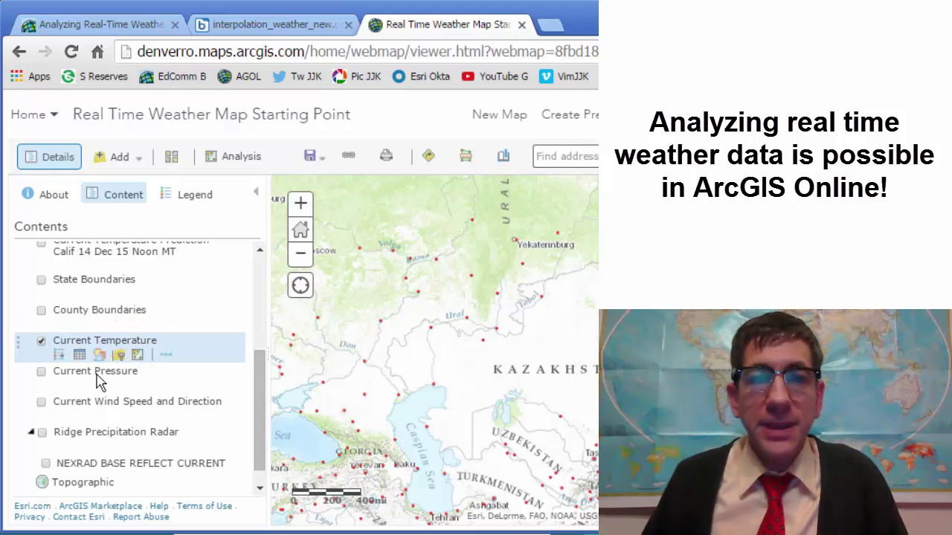
left_click(503, 158)
left_click(548, 240)
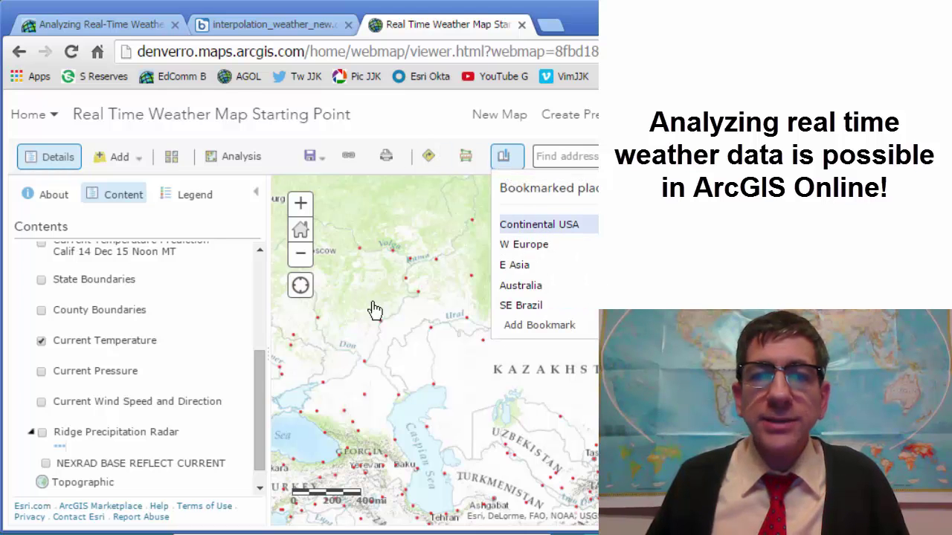
Hide Current Temperature, then show and hide the Current Wind Speed and Direction arrows
left_click(40, 341)
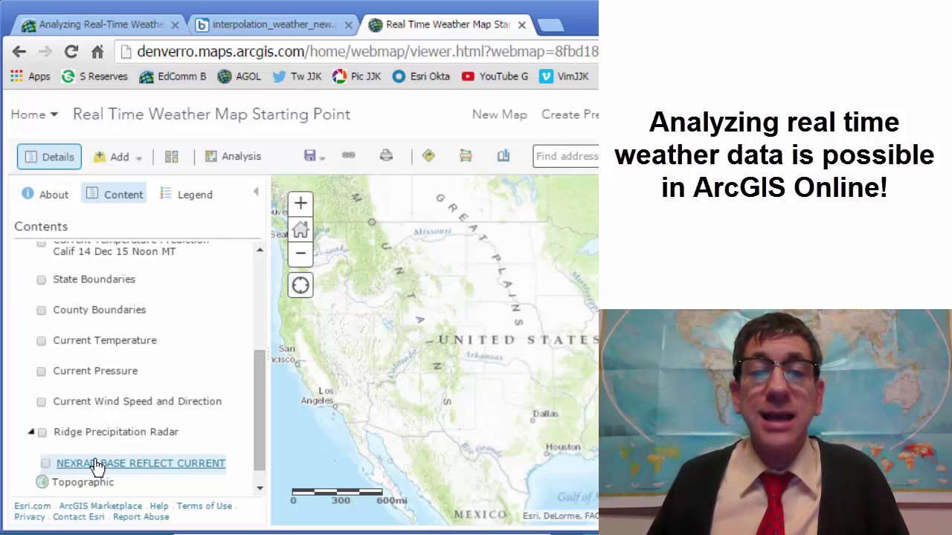
left_click(42, 403)
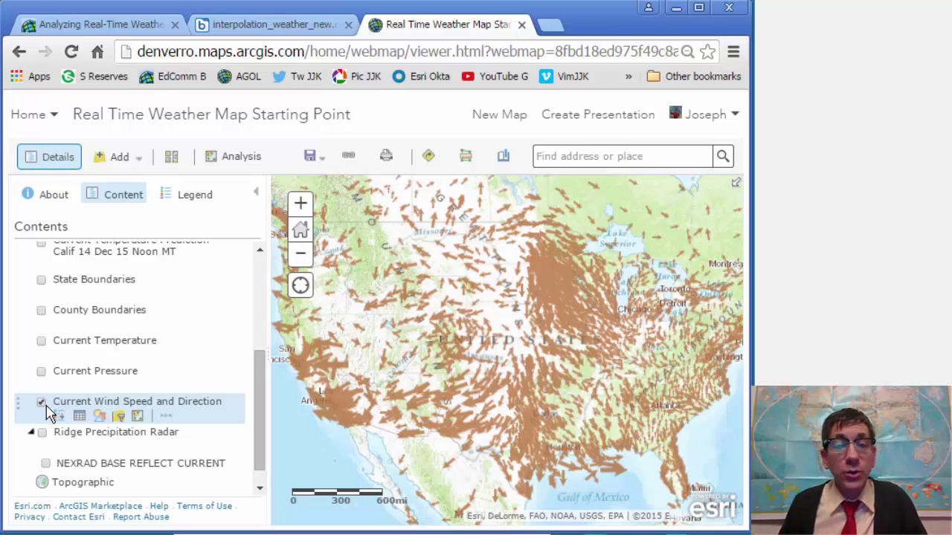
left_click(43, 404)
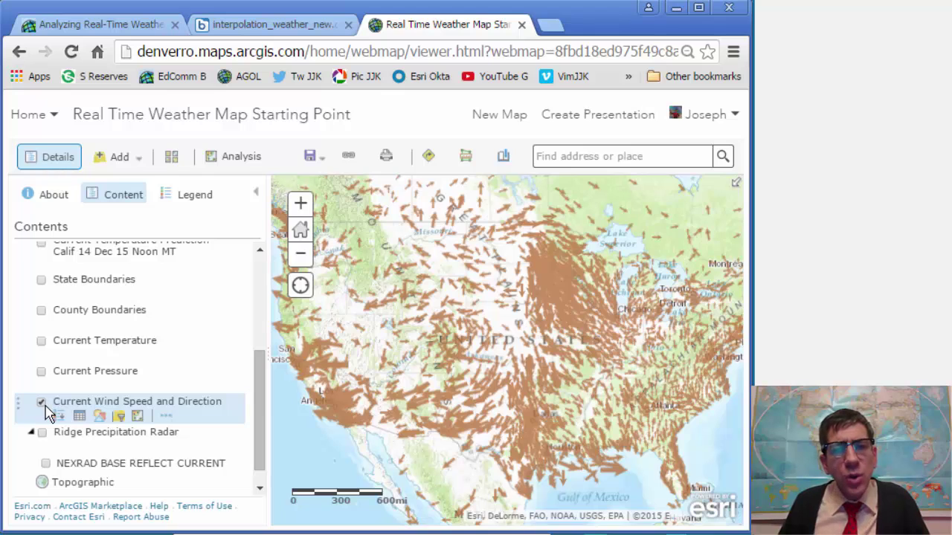
left_click_drag(257, 417, 255, 368)
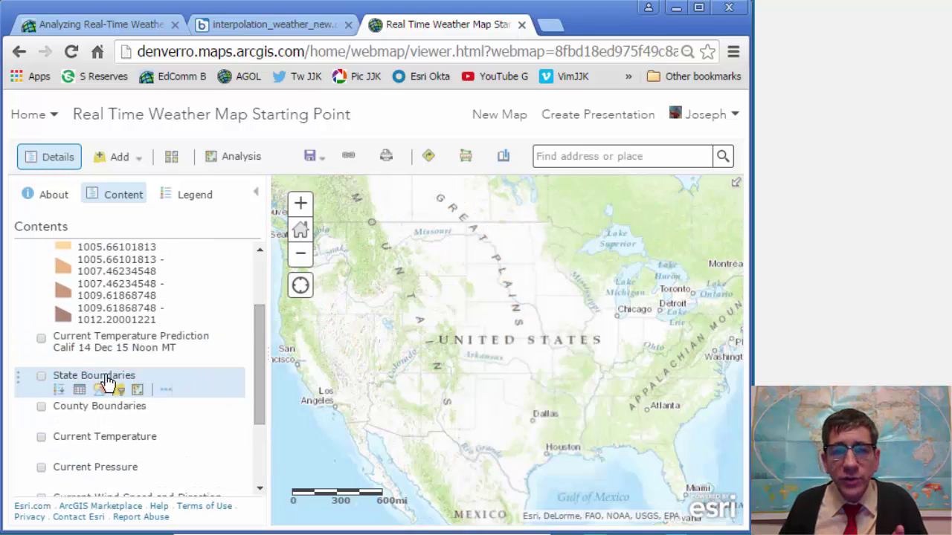
Turn on State Boundaries, zoom to California, and show Current Pressure Prediction for Calif 22 Dec 2015
left_click(41, 375)
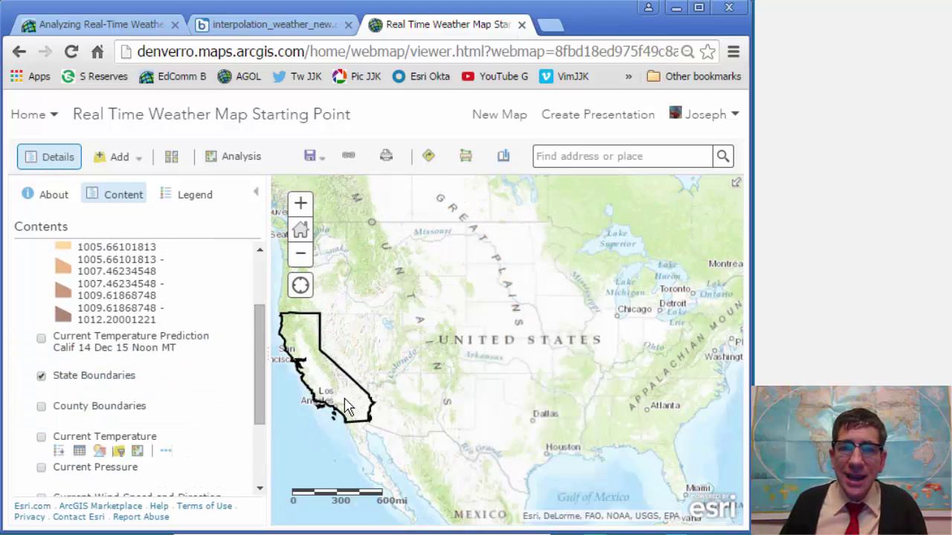
left_click_drag(386, 284, 271, 441)
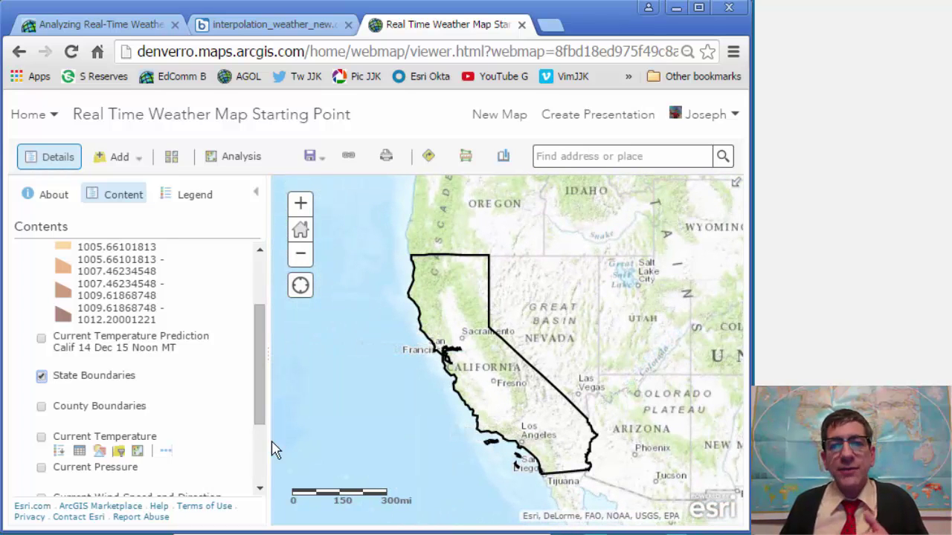
left_click_drag(261, 382, 260, 316)
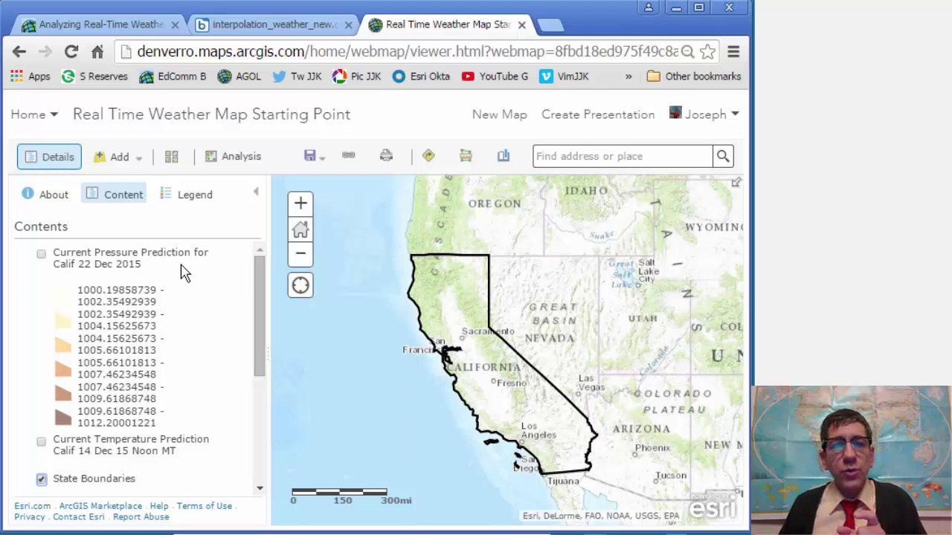
left_click(41, 254)
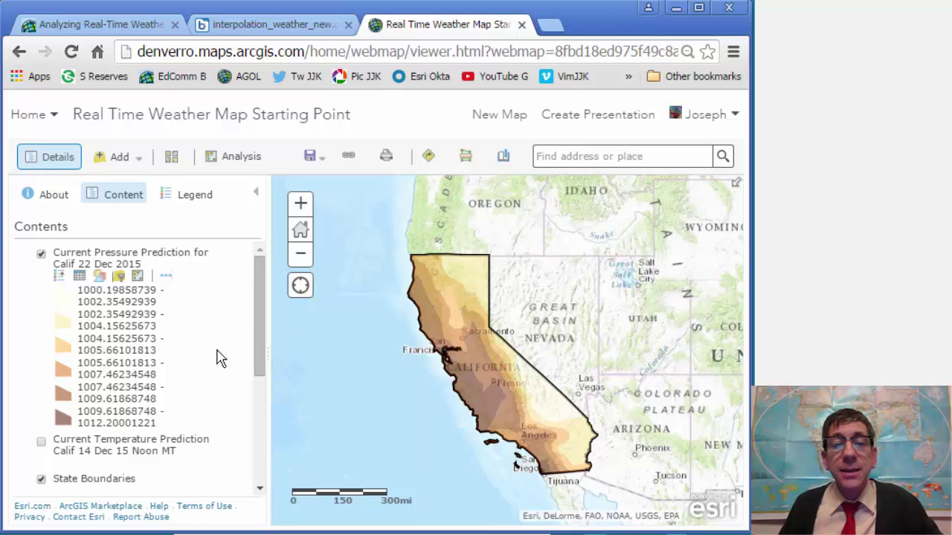
Make the pressure prediction surface about half transparent, then turn the surface off
left_click(165, 277)
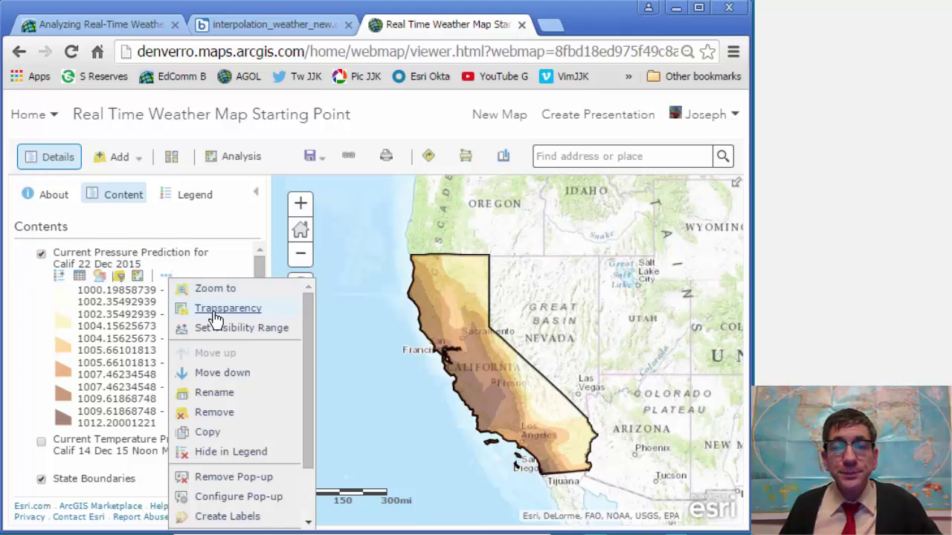
mouse_move(210, 309)
mouse_move(377, 347)
left_mouse_down()
mouse_move(432, 349)
mouse_move(372, 350)
mouse_move(382, 350)
left_mouse_up()
left_click(55, 269)
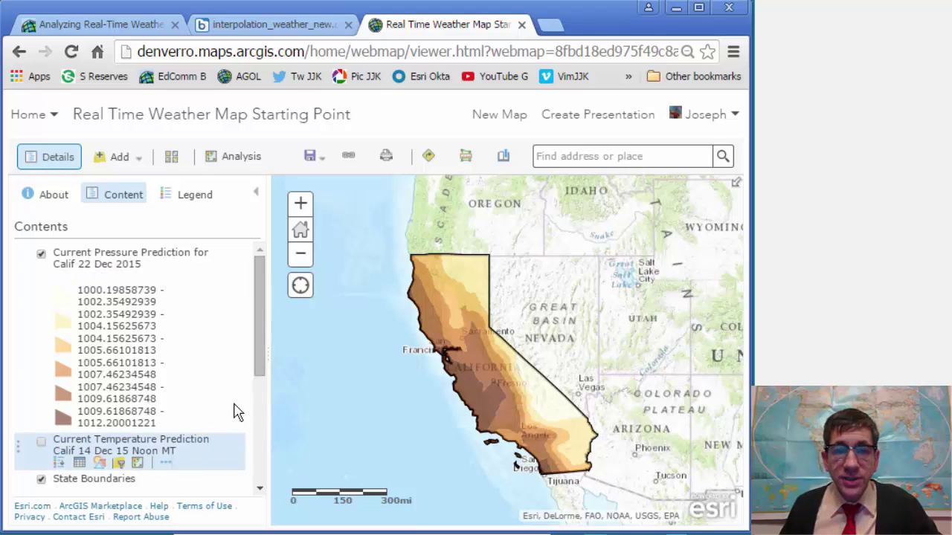
left_click_drag(260, 376, 388, 433)
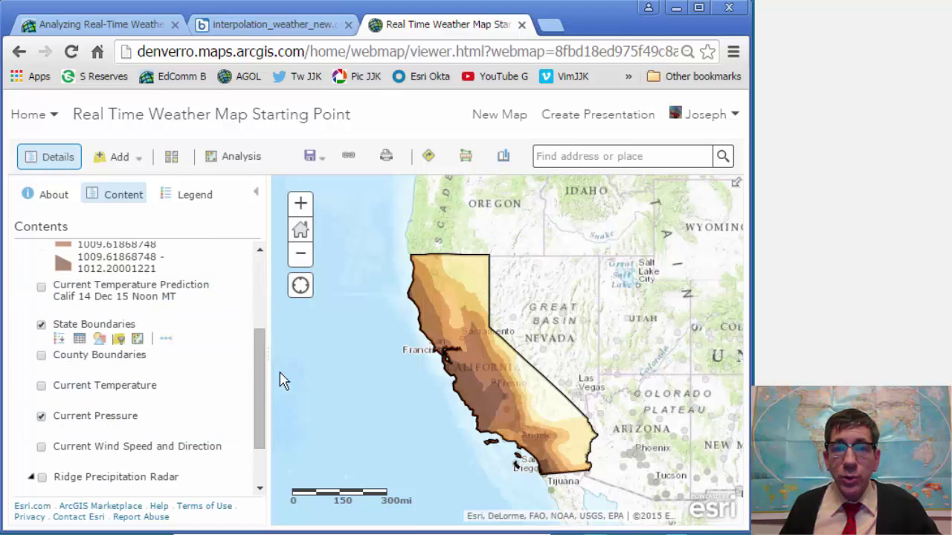
scroll(134, 335, "up", 4)
left_click(41, 254)
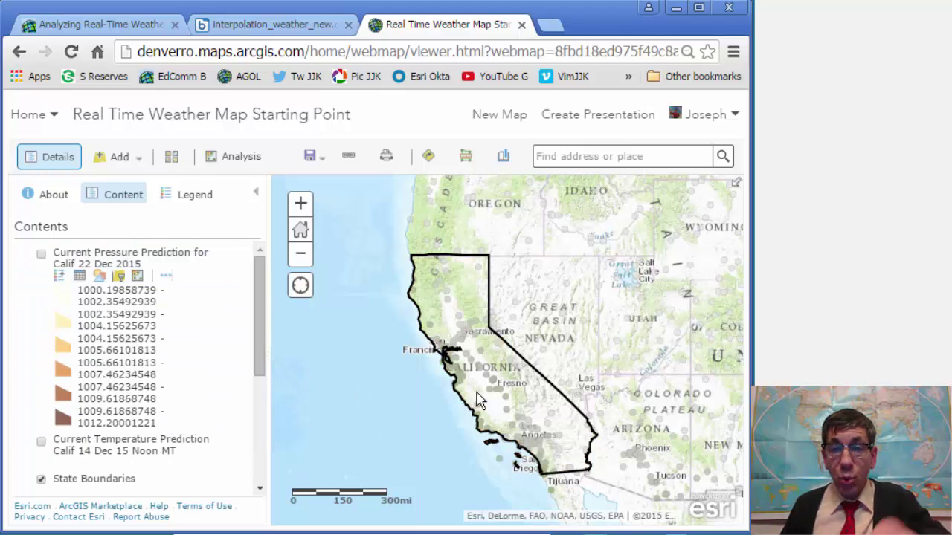